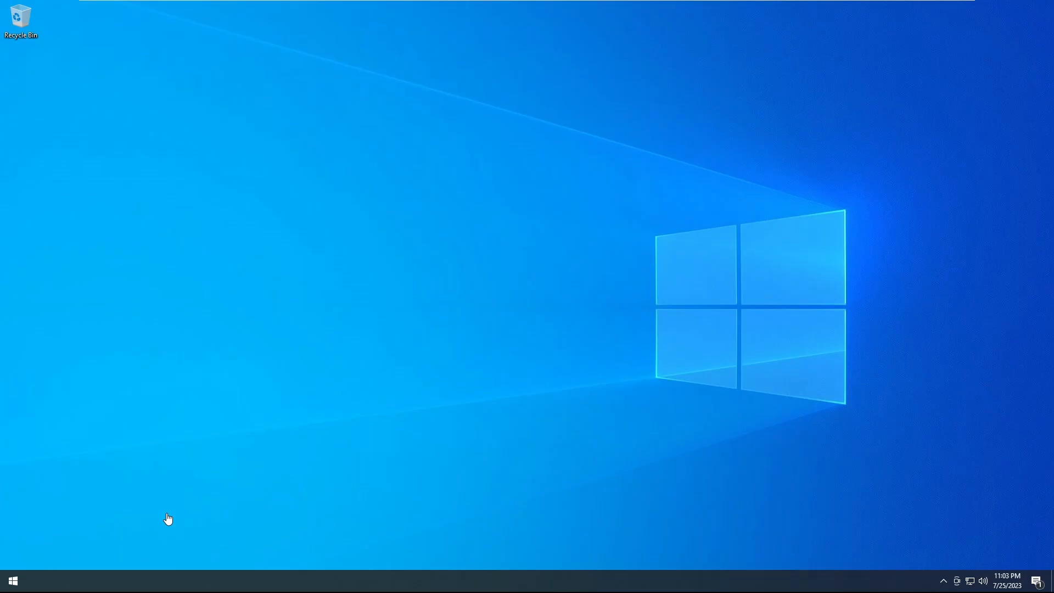
Search the Start menu for File Explorer to launch it.
left_click(14, 583)
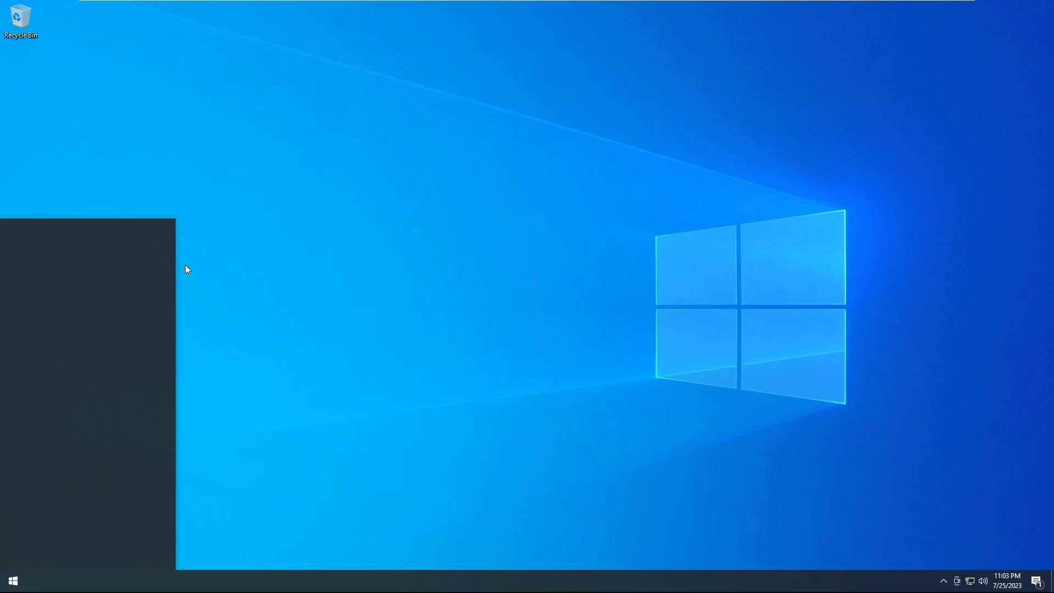
type("file")
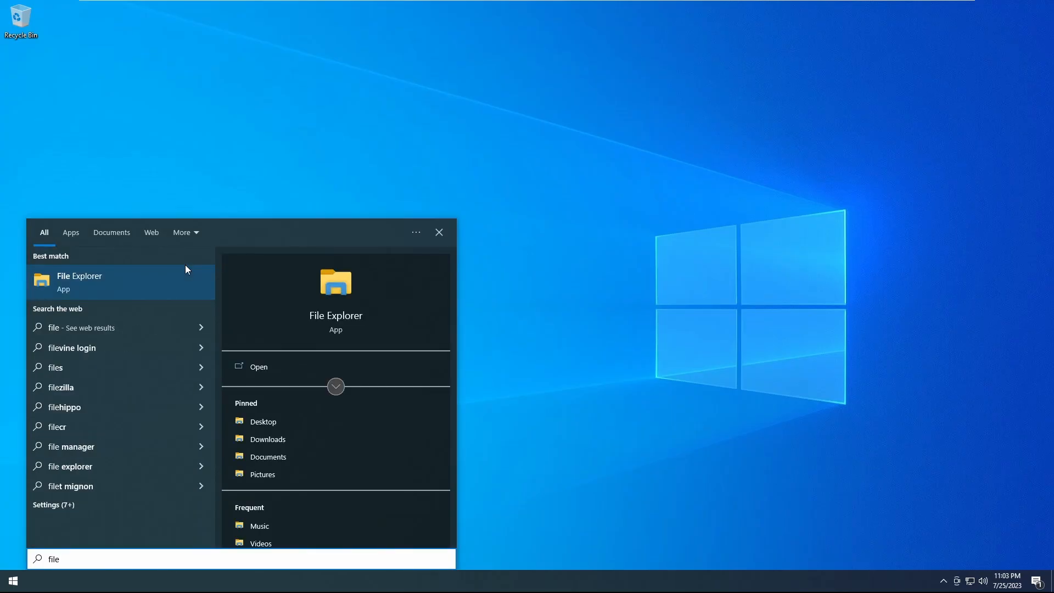
Launch File Explorer, browse This PC into Local Disk (C:), and select the Test folder.
left_click(185, 265)
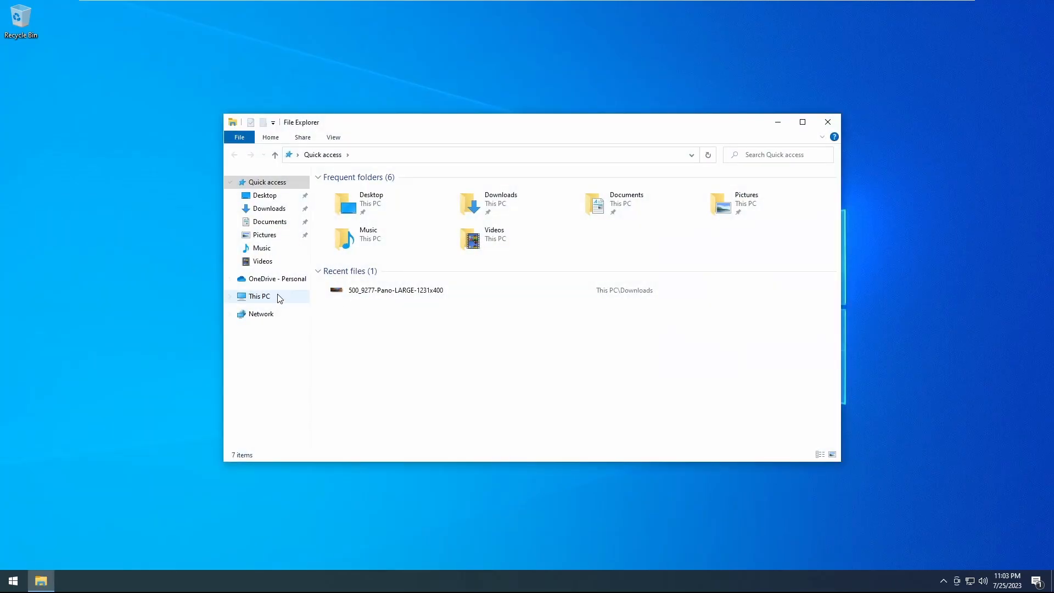
left_click(259, 295)
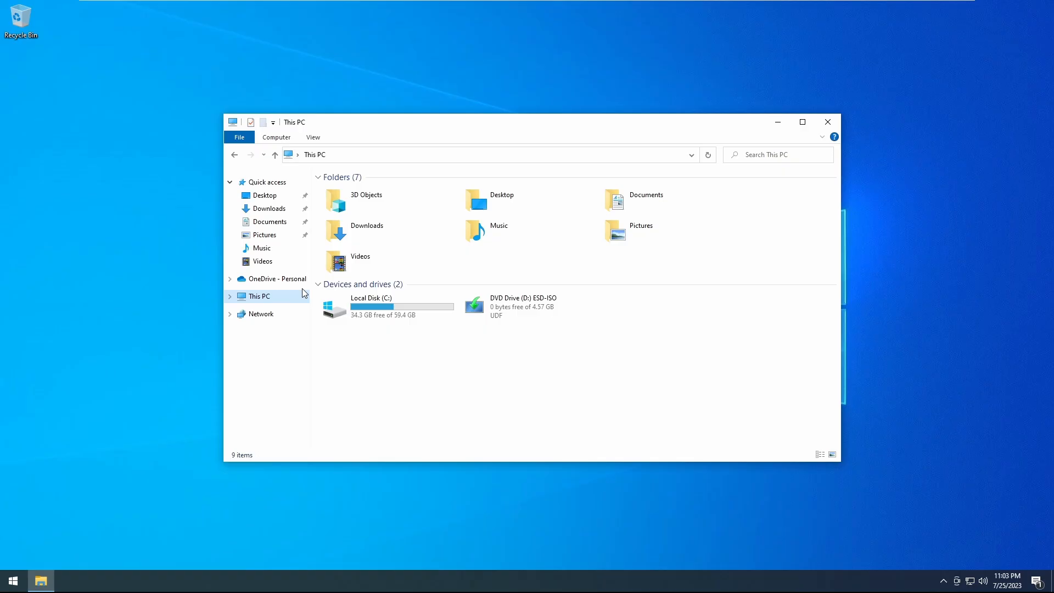
double_click(382, 306)
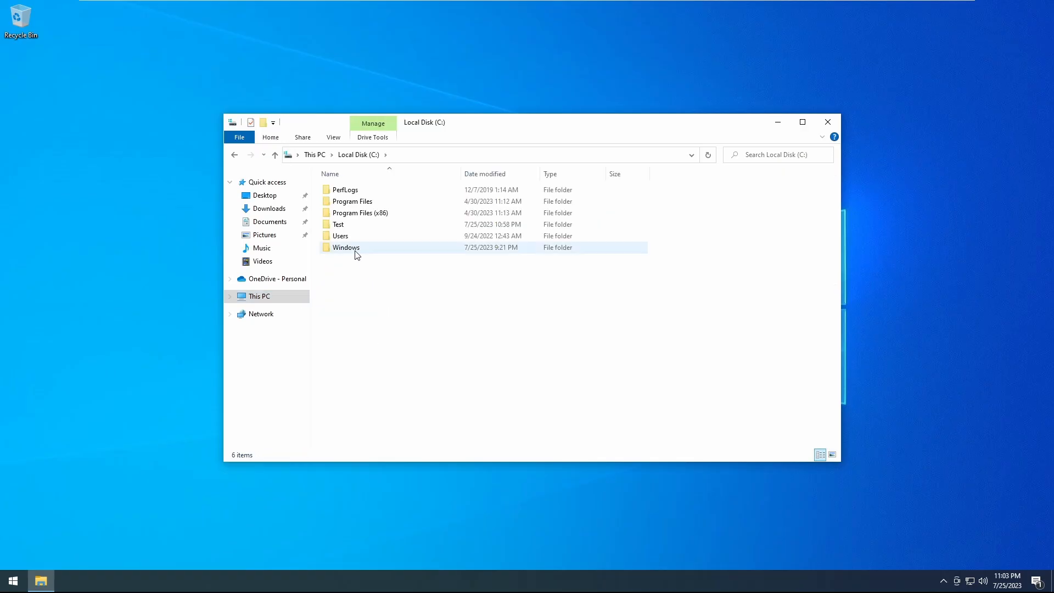
left_click(340, 224)
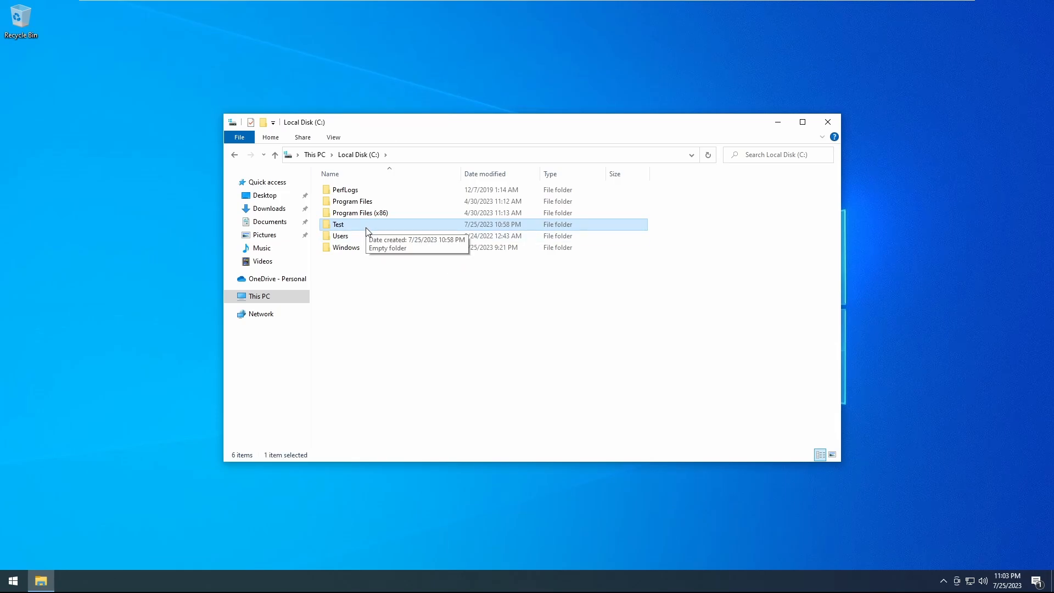
Bring up the Test folder's Properties and switch to its Security permissions.
right_click(366, 227)
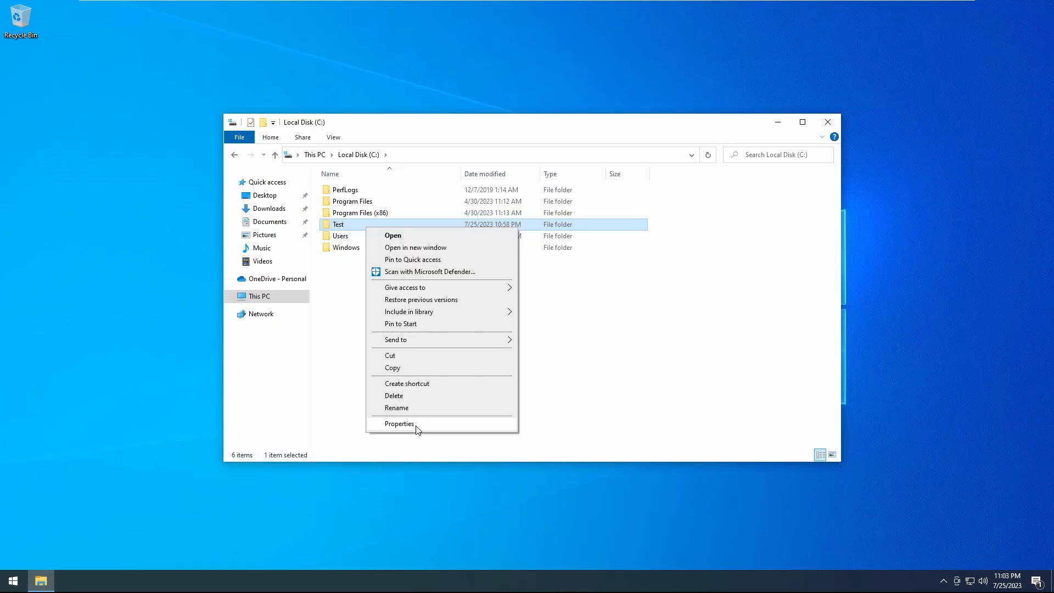
left_click(417, 425)
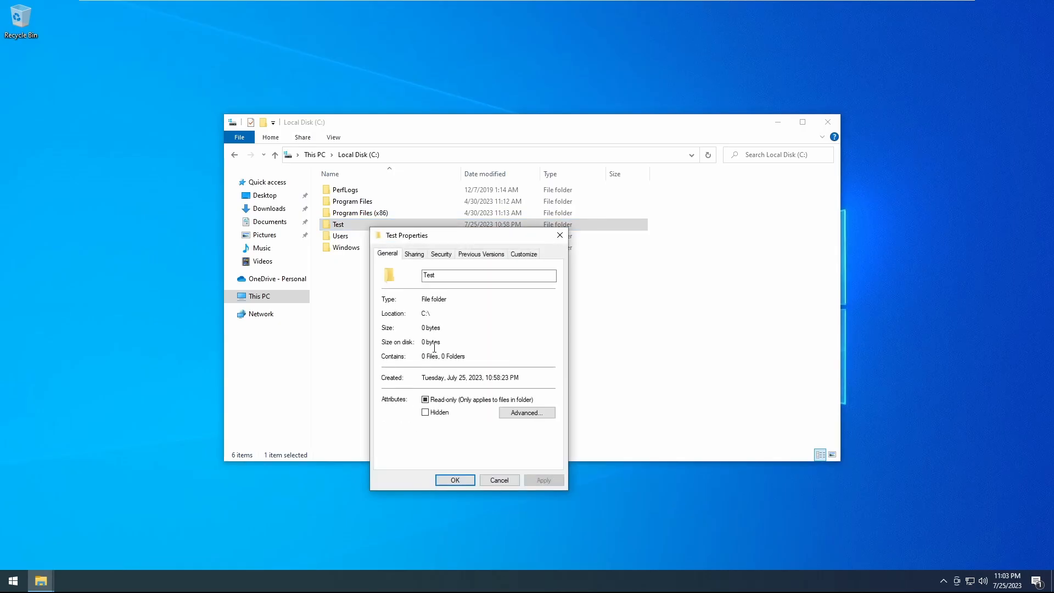
left_click(499, 480)
right_click(356, 227)
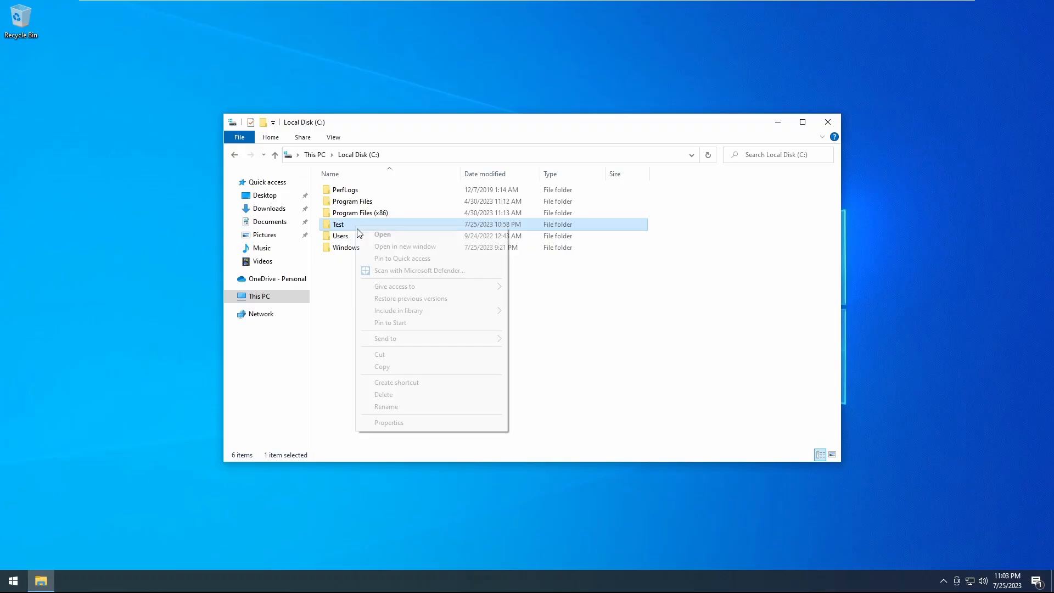
left_click(395, 424)
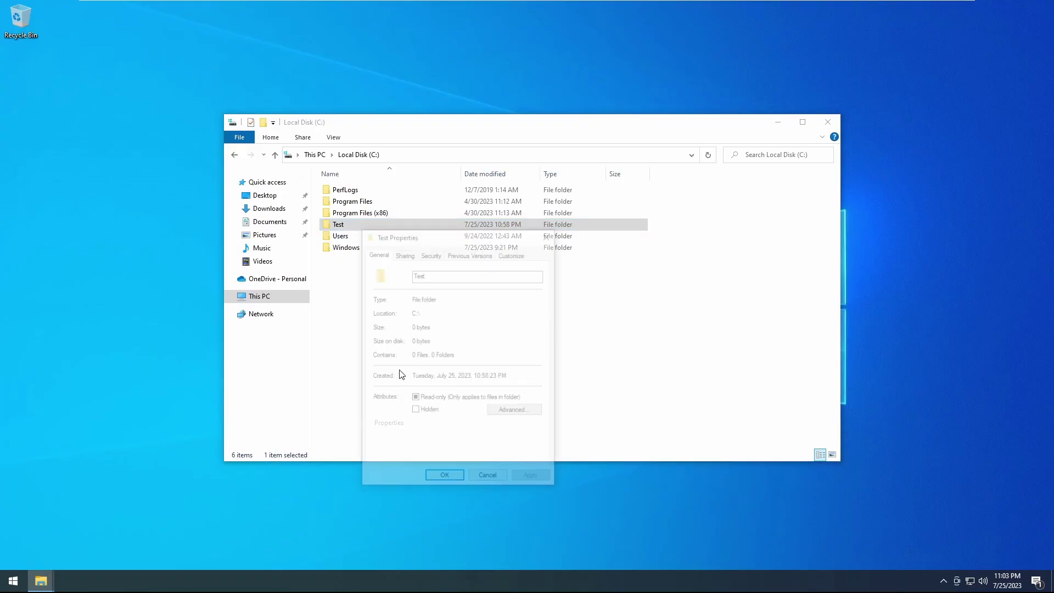
left_click(430, 253)
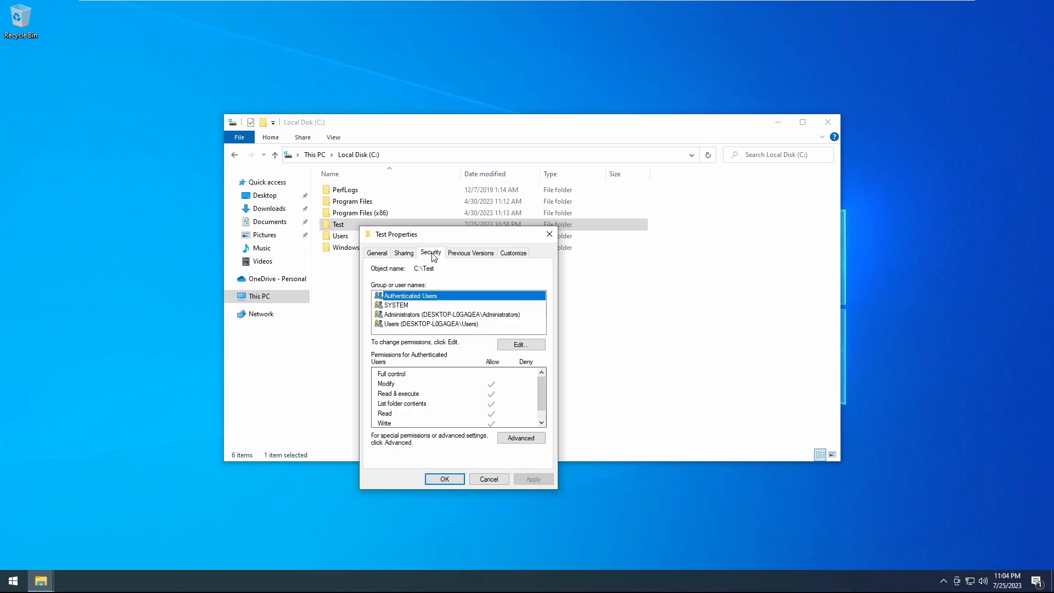
Edit the folder's permissions and add the user Test to the list.
left_click(517, 346)
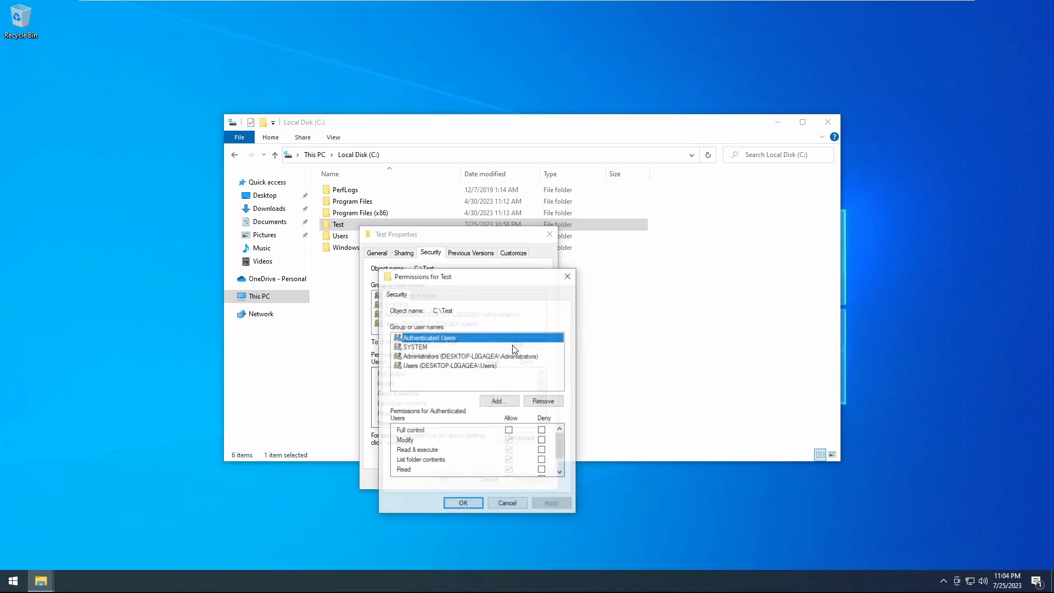
left_click_drag(449, 290, 452, 315)
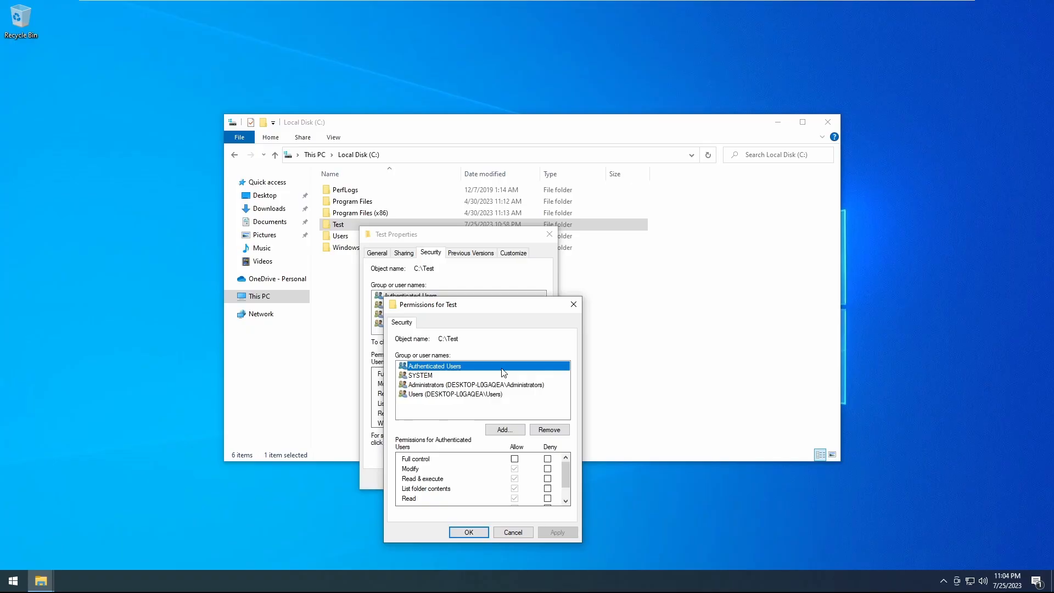
left_click(504, 430)
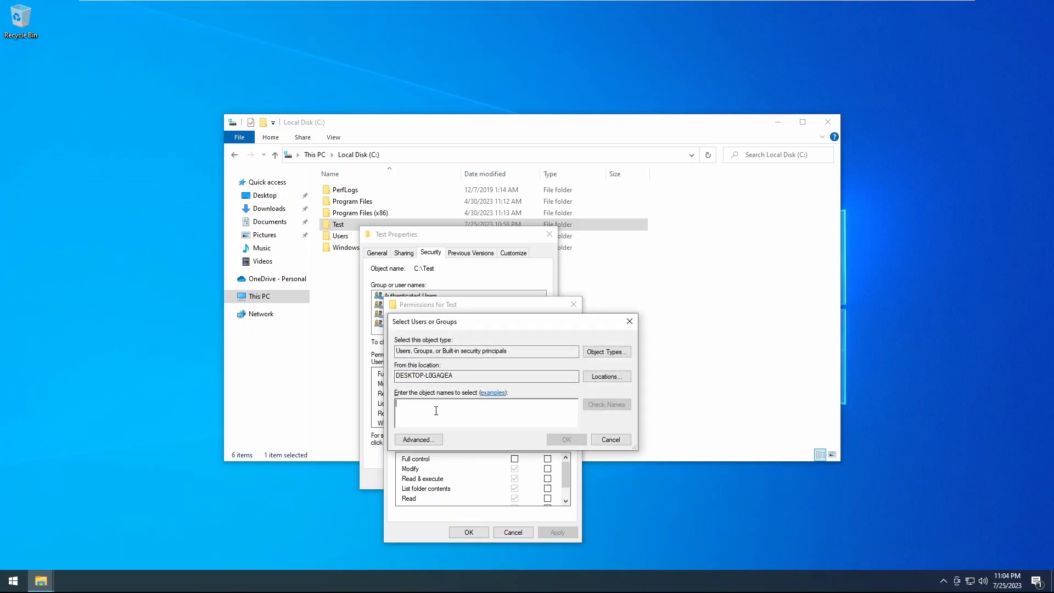
type("Test")
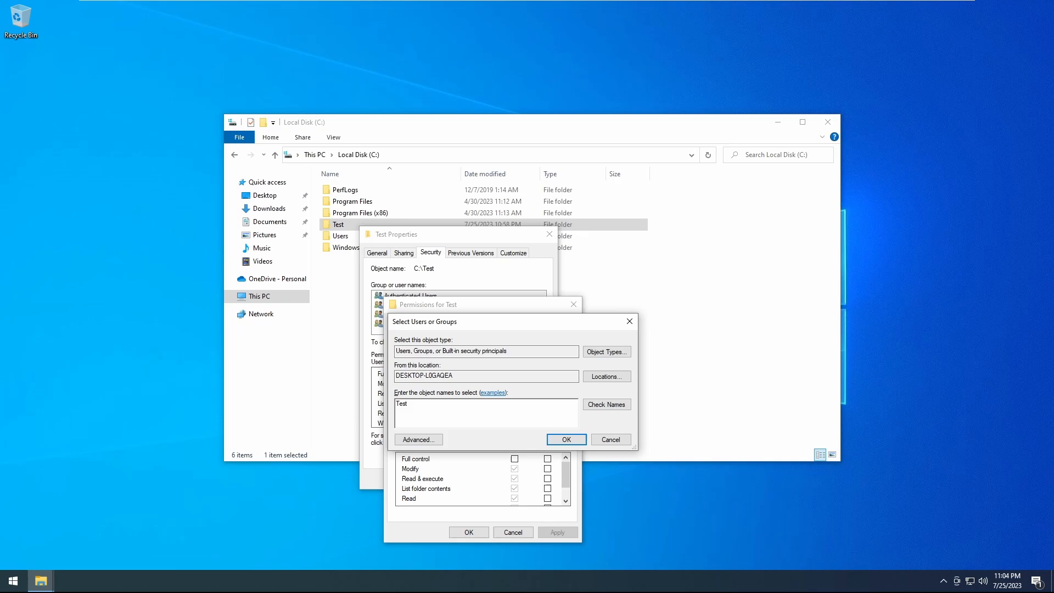
key("Return")
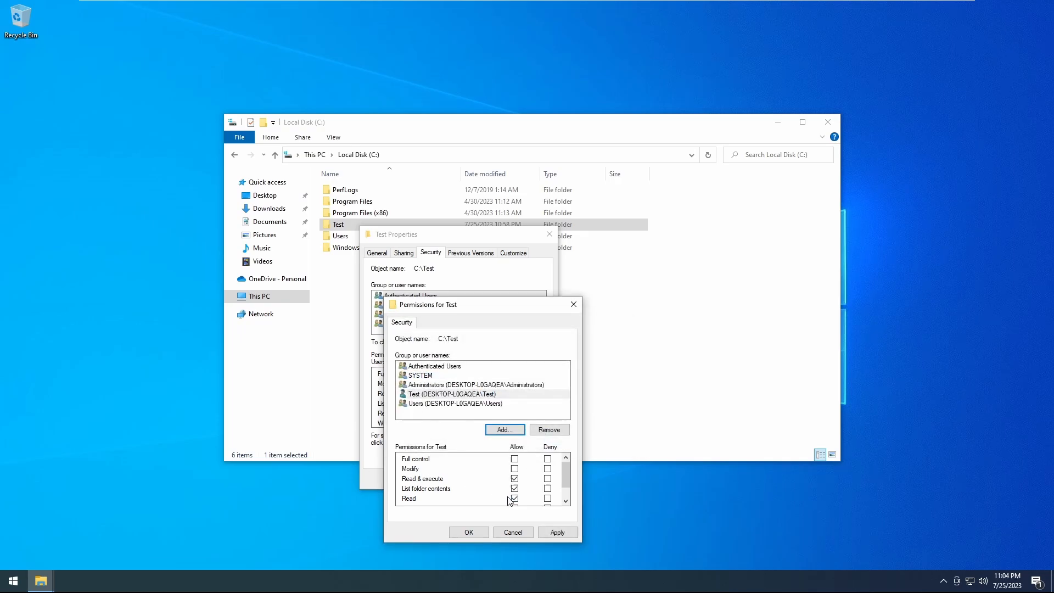
Grant user Test Allow for Full control and apply the change.
left_click(438, 394)
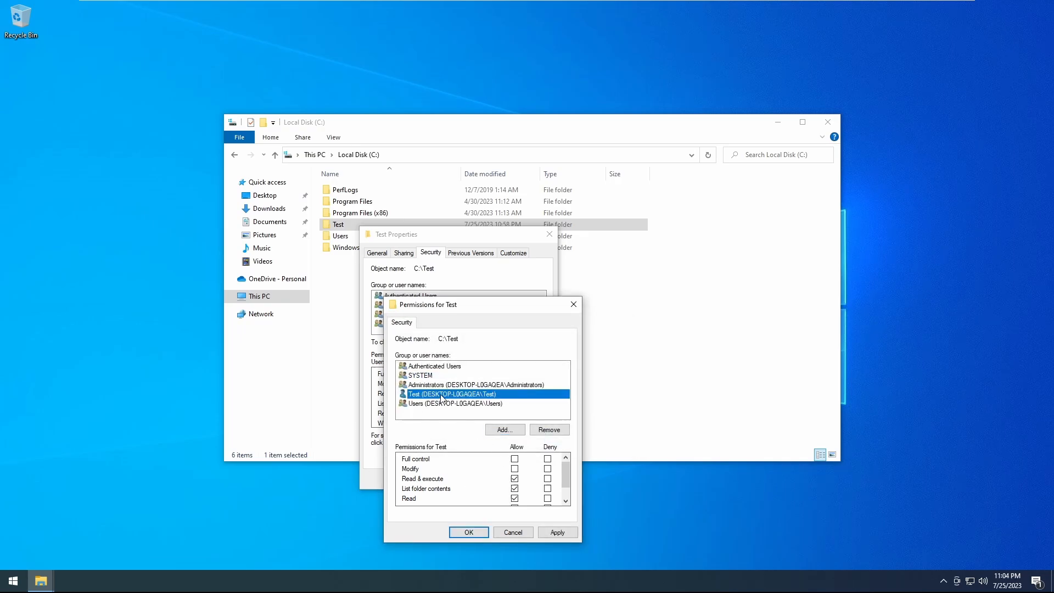
left_click(515, 460)
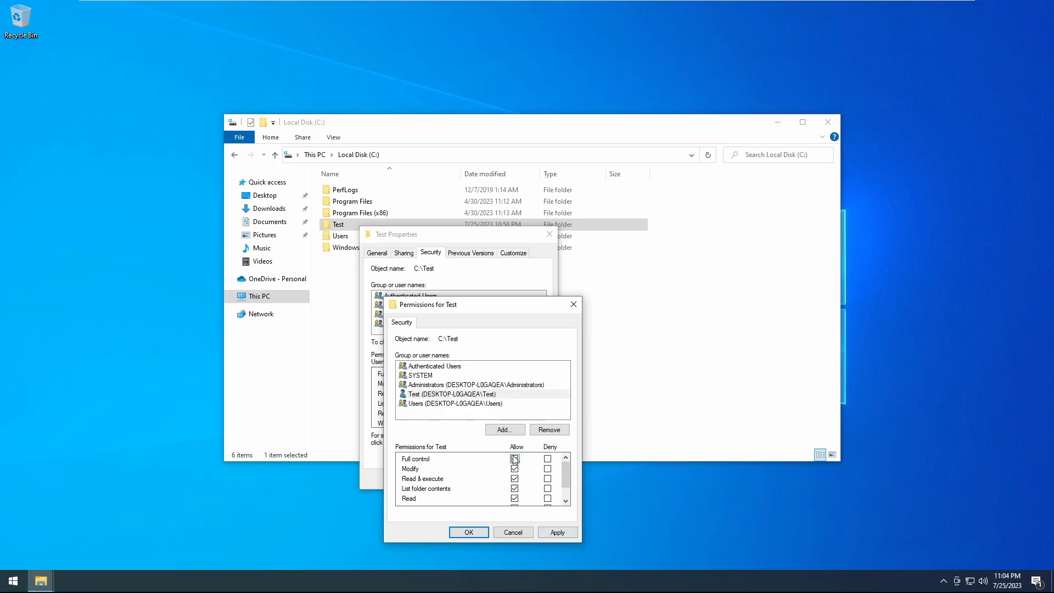
scroll(527, 484, "down", 2)
scroll(519, 494, "up", 2)
scroll(527, 482, "down", 2)
scroll(531, 482, "up", 2)
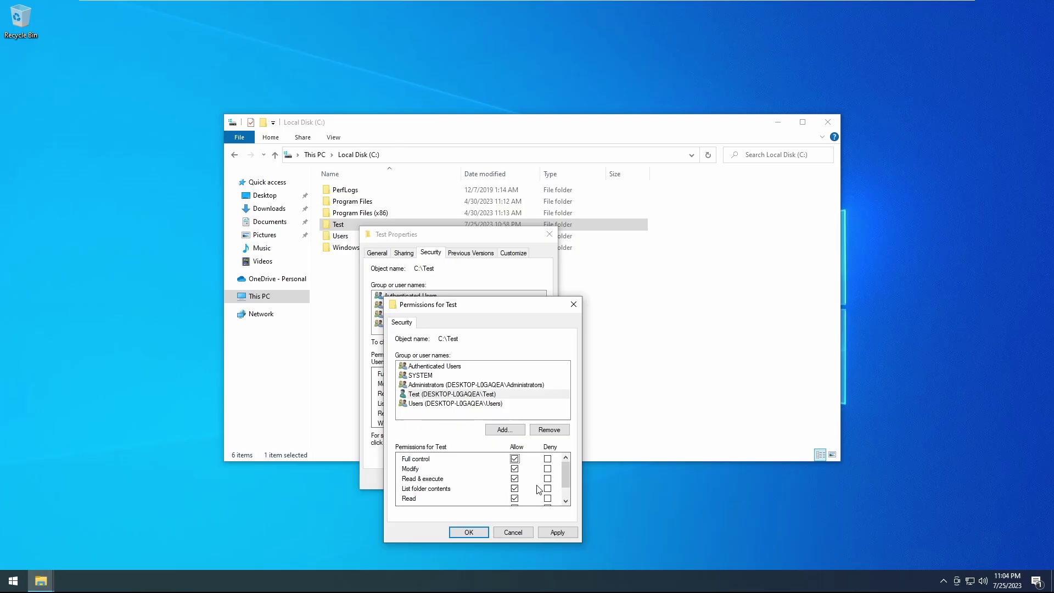
left_click(557, 532)
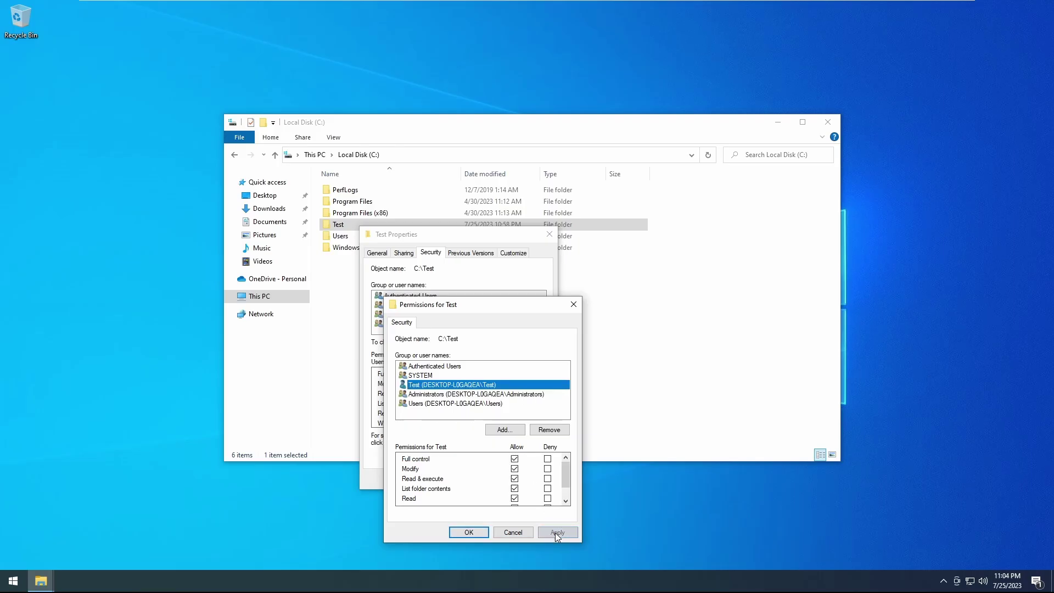
Confirm Test shows every permission allowed, then close the folder's properties.
left_click(469, 532)
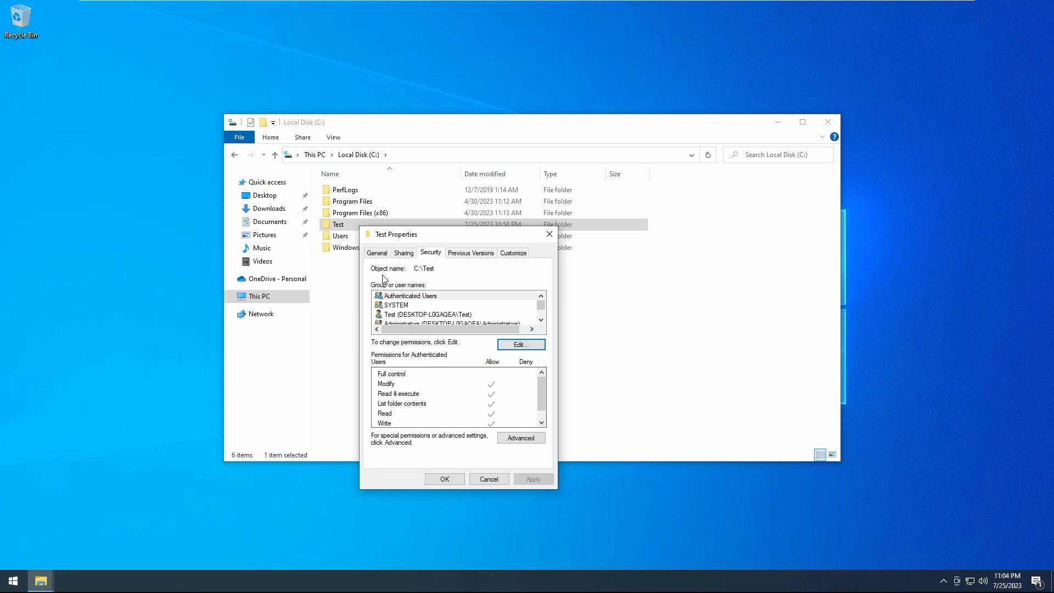
left_click(436, 314)
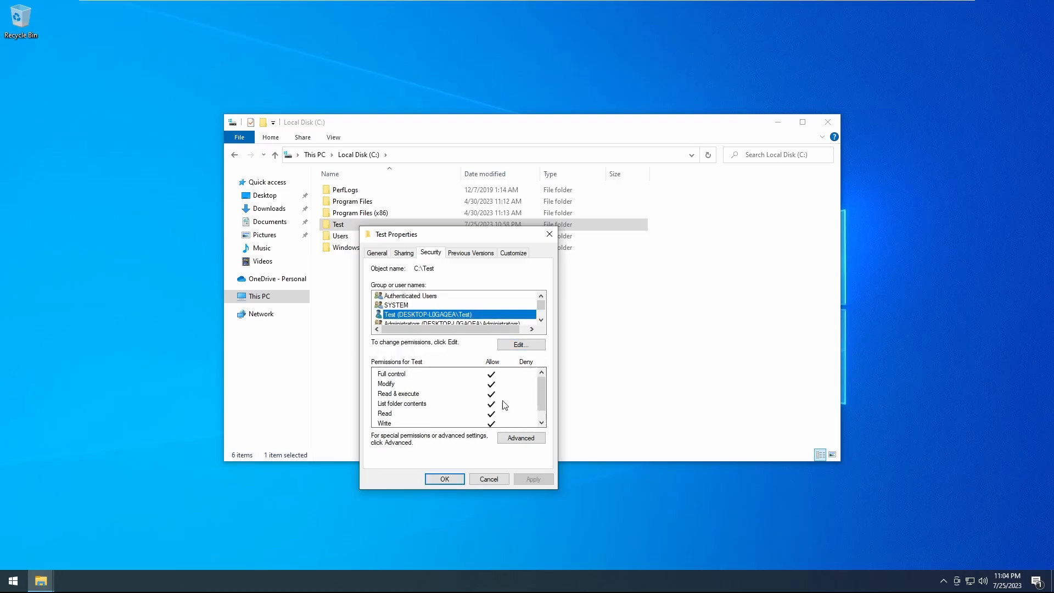
scroll(414, 394, "down", 1)
scroll(414, 394, "up", 1)
left_click(444, 480)
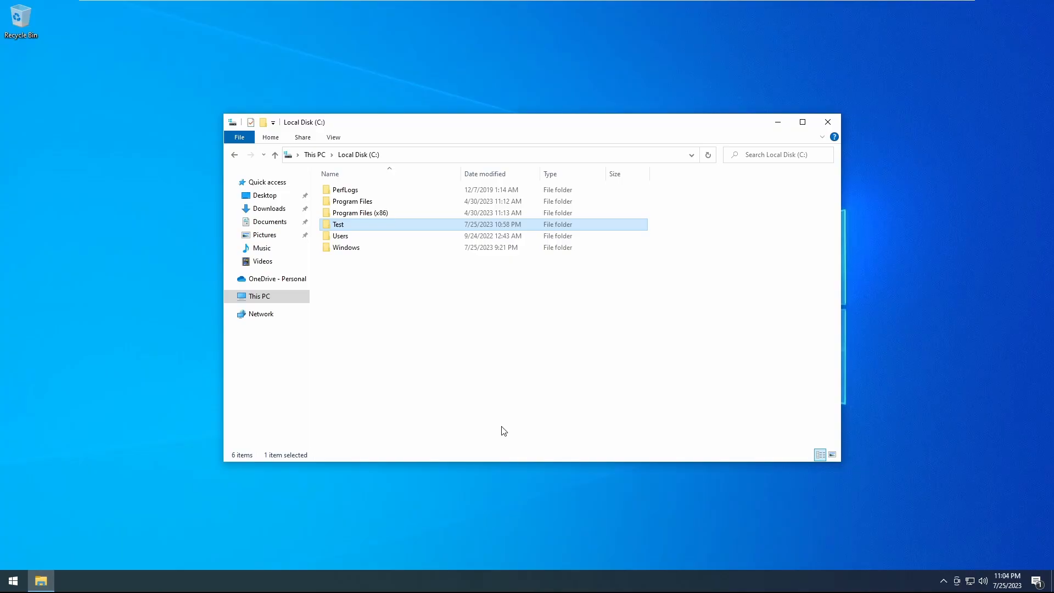